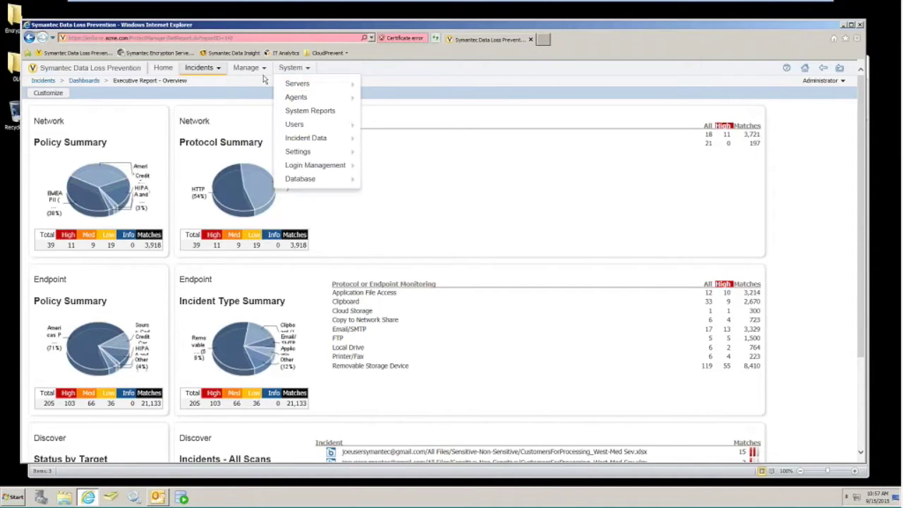
- Open the Americas PII (DCM) policy from the Policy List
mouse_move(256, 72)
left_click(356, 84)
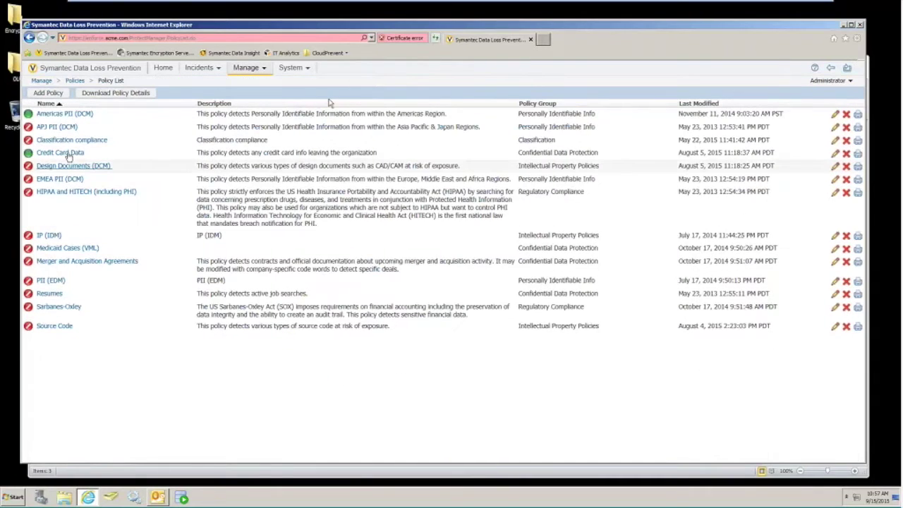
left_click(52, 122)
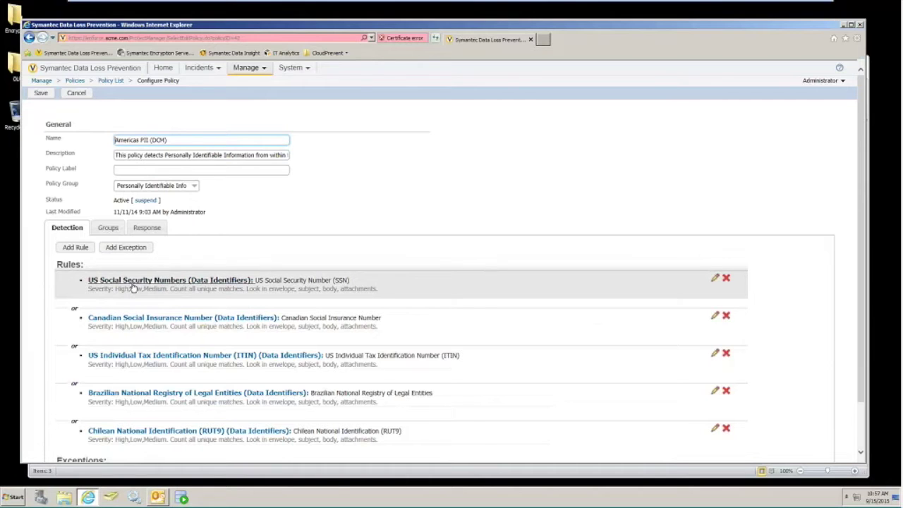
- Show the policy's response rules and open the Network: Block SMTP Email rule
left_click(146, 229)
scroll(208, 308, "down", 3)
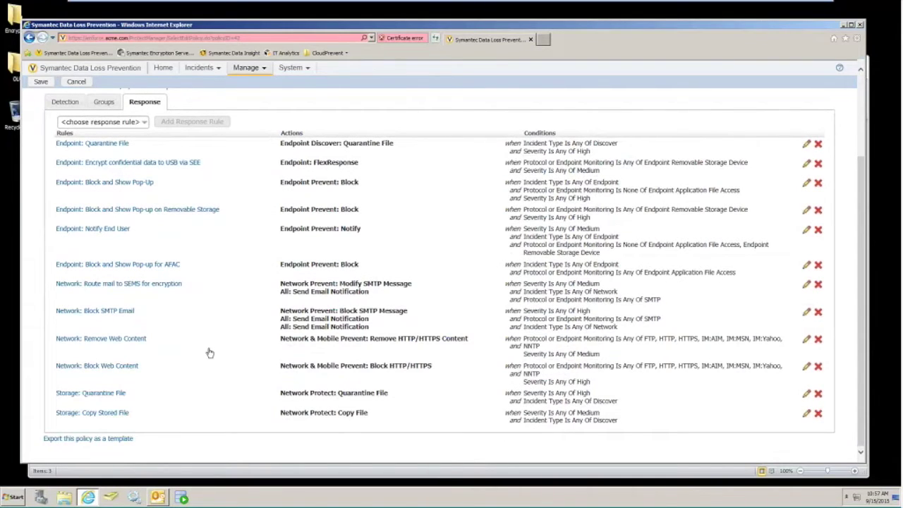
left_click(88, 314)
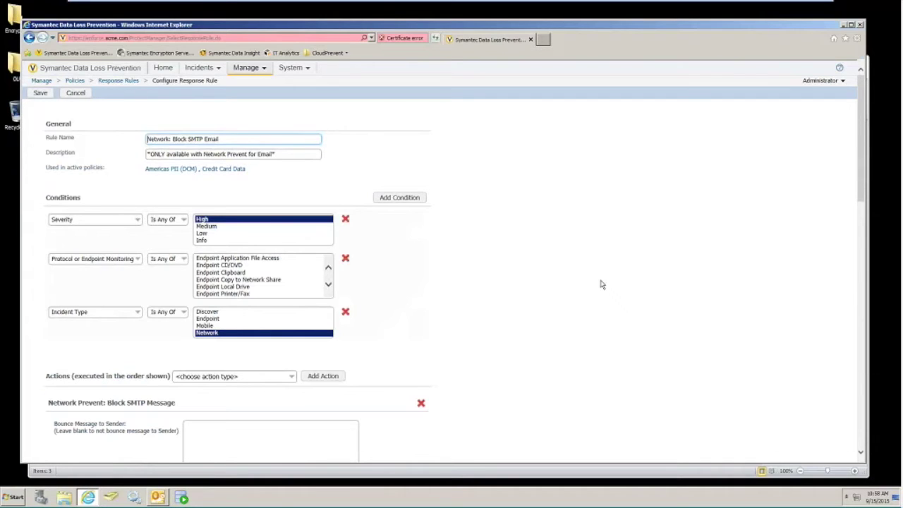
- Scroll through the Network: Block SMTP Email rule's conditions and its block and notification actions
scroll(600, 284, "down", 2)
scroll(600, 284, "down", 2)
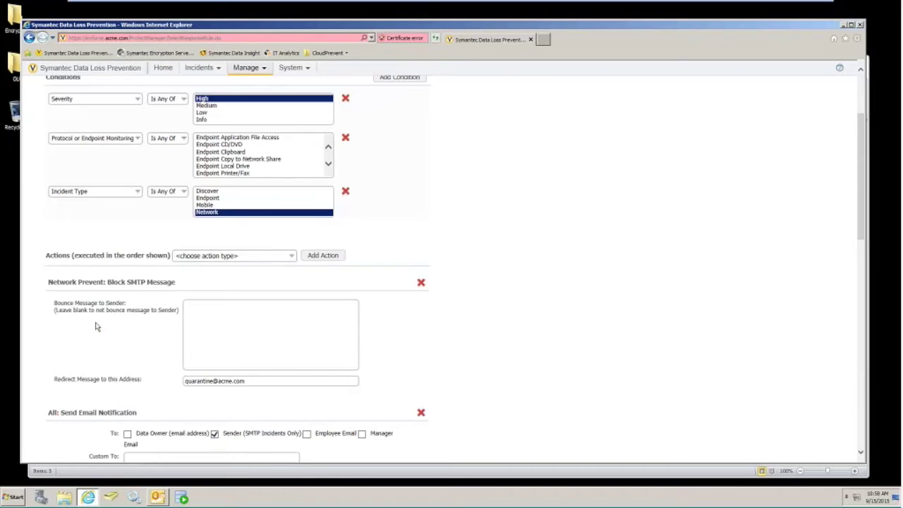
scroll(137, 344, "down", 6)
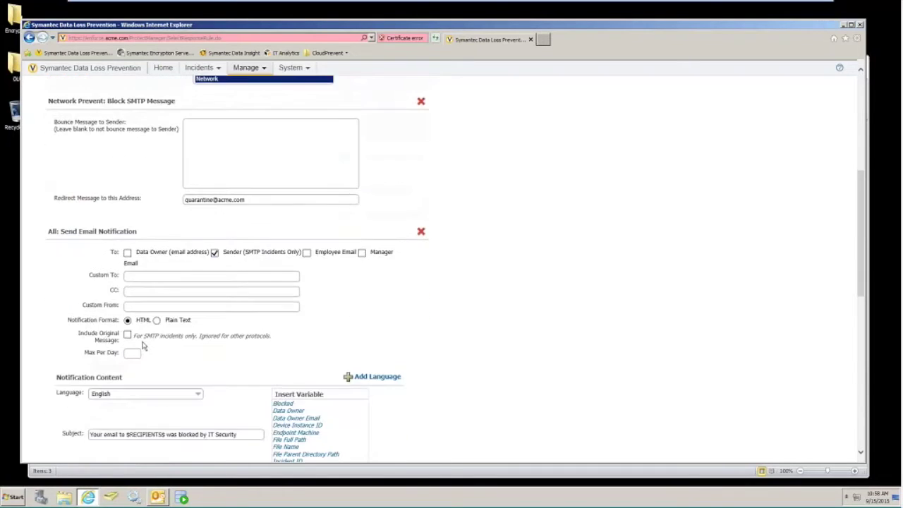
scroll(143, 346, "down", 4)
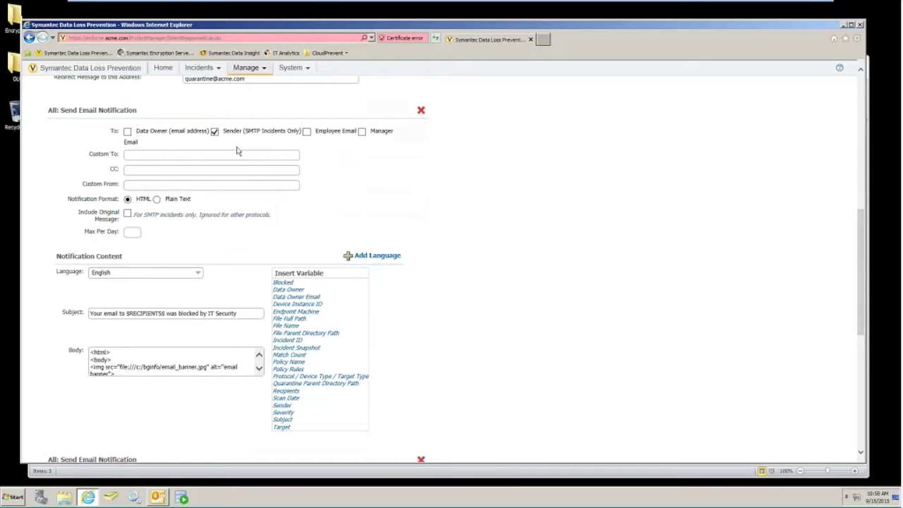
scroll(252, 146, "down", 2)
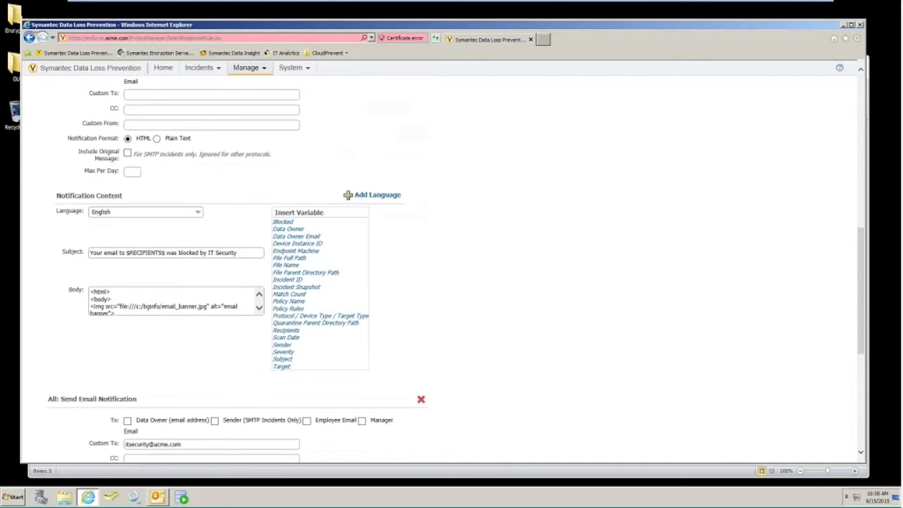
scroll(222, 332, "down", 5)
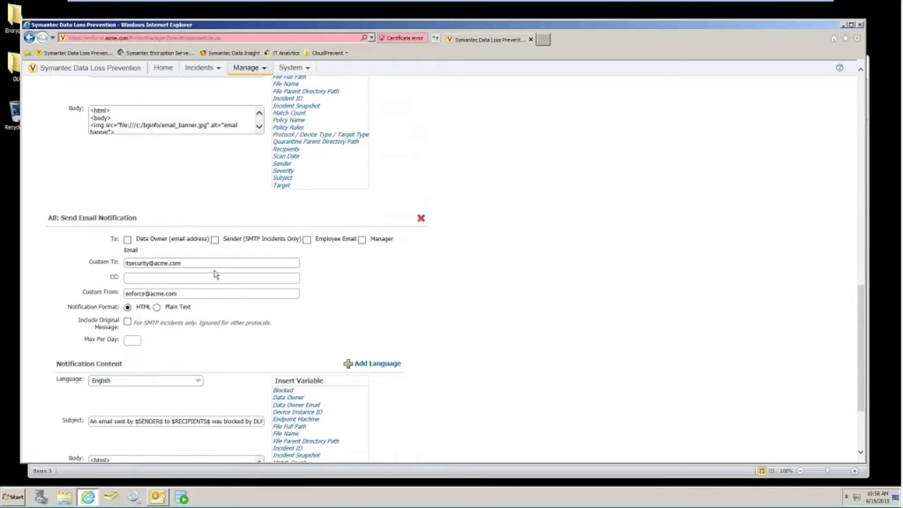
scroll(215, 275, "down", 3)
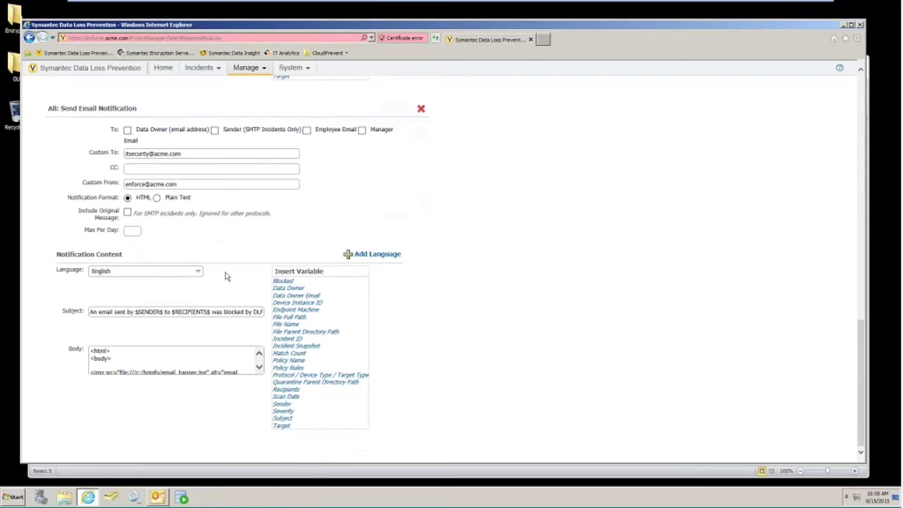
scroll(226, 277, "up", 10)
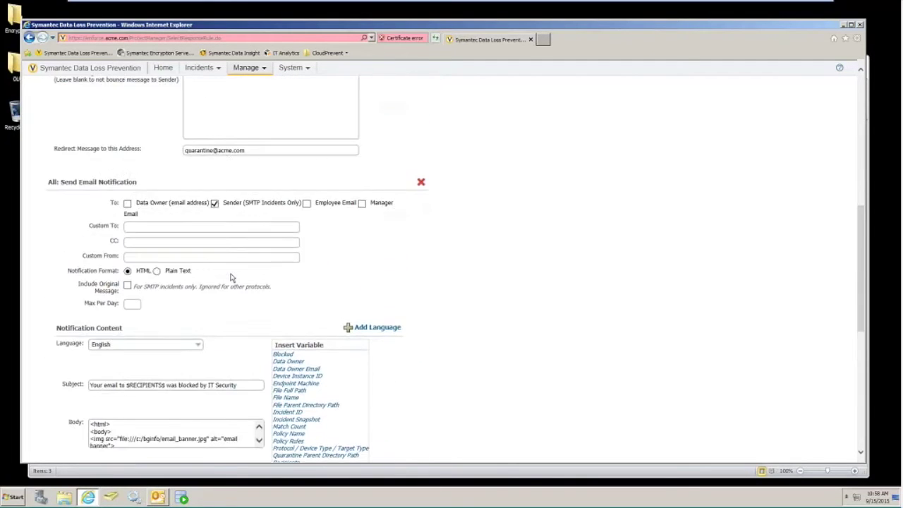
scroll(230, 277, "up", 7)
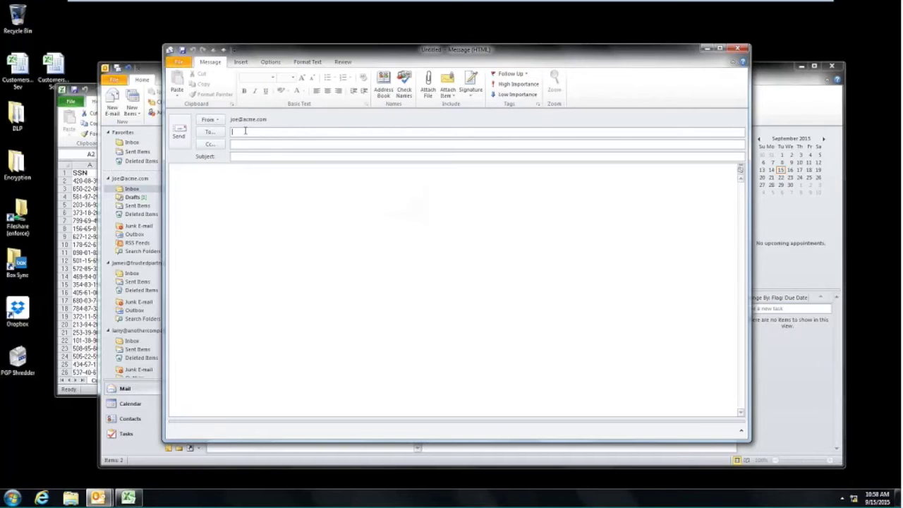
- Address the new message to the suggested external recipient
type("larry")
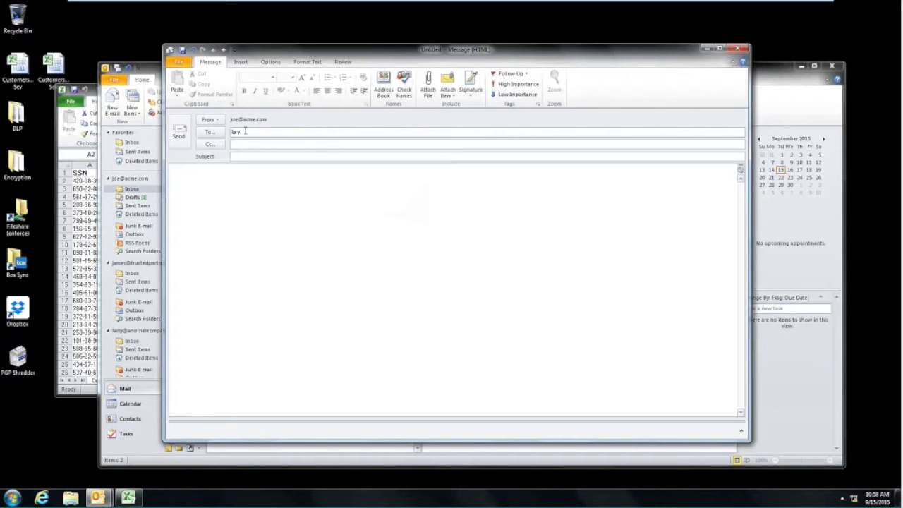
key("BackSpace")
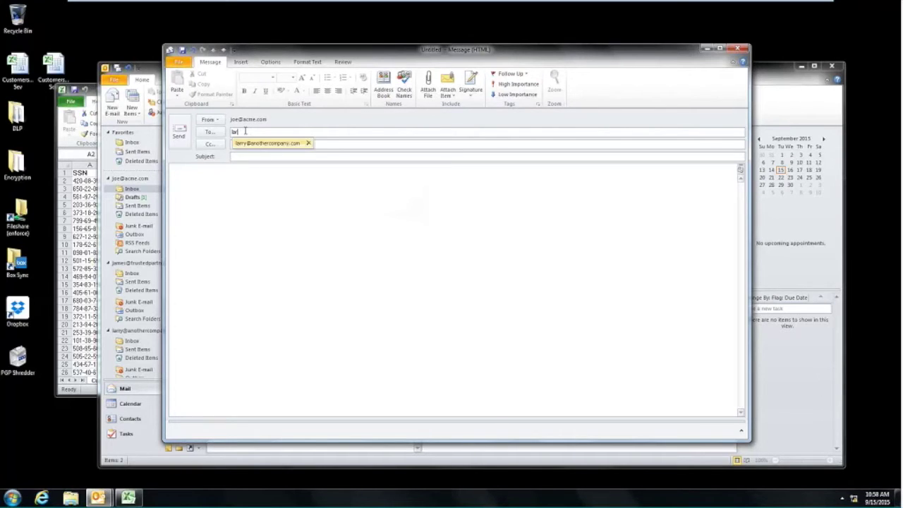
key("Return")
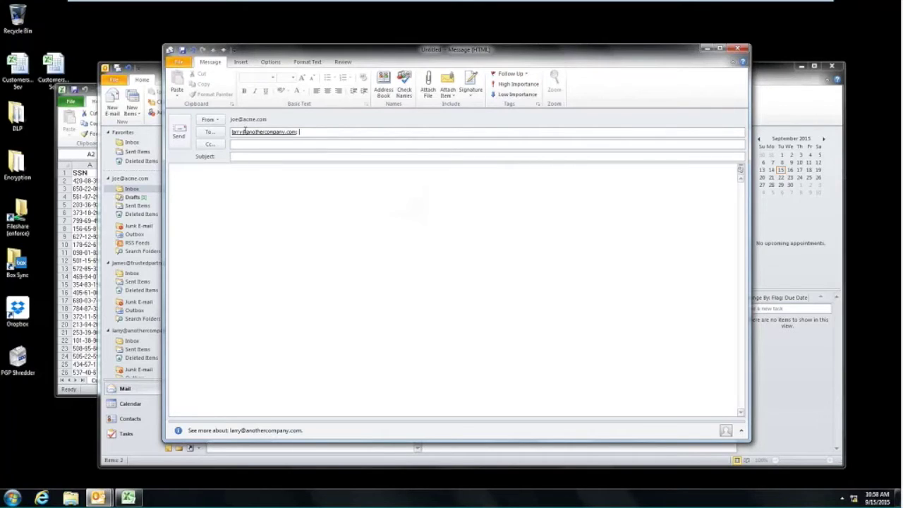
- Enter the subject 'what we discussed at lunch' and open the customer spreadsheet from the desktop
left_click(255, 154)
type("#")
type("ha")
type("t")
type(" we d")
type("iscussed ")
type("at lu")
type("nc")
type("h")
key("Tab")
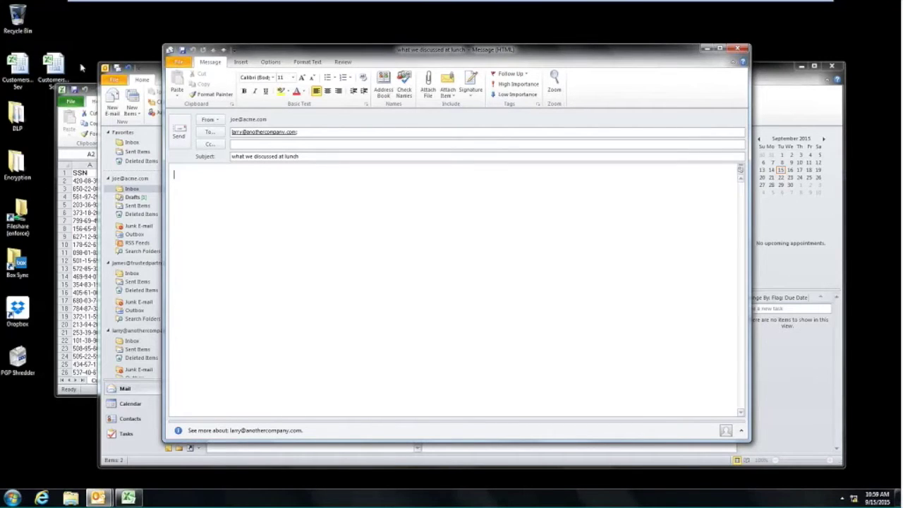
left_click(55, 67)
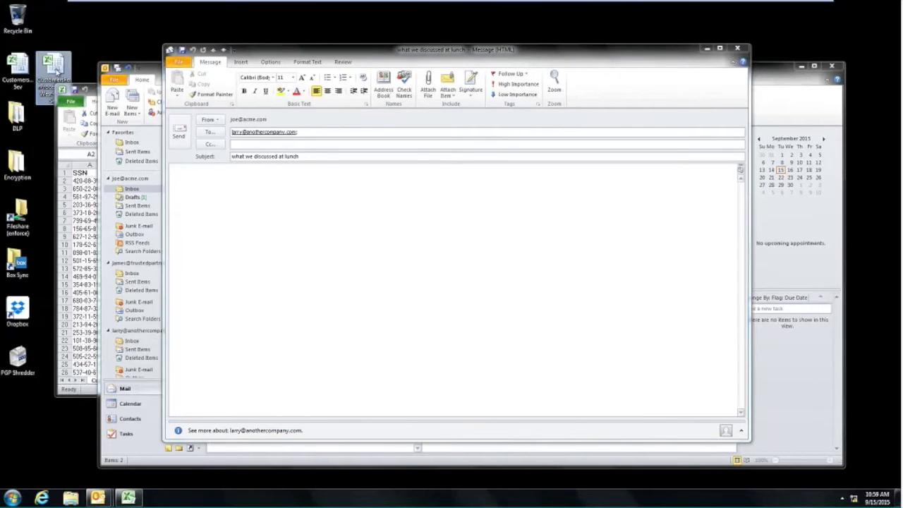
double_click(55, 67)
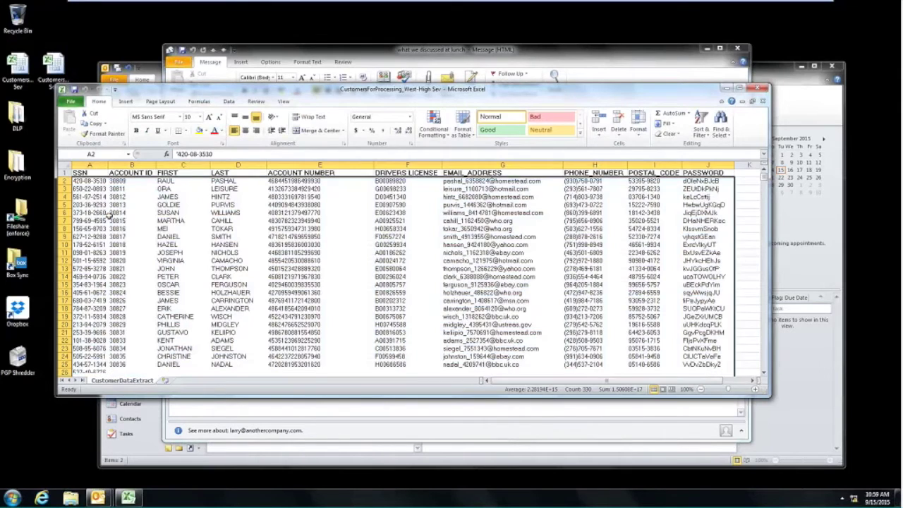
- Copy customer rows 2–8 (A2:J8), including SSNs, from the CustomerForProcessing sheet
mouse_move(83, 181)
left_mouse_down()
mouse_move(87, 220)
mouse_move(705, 231)
left_mouse_up()
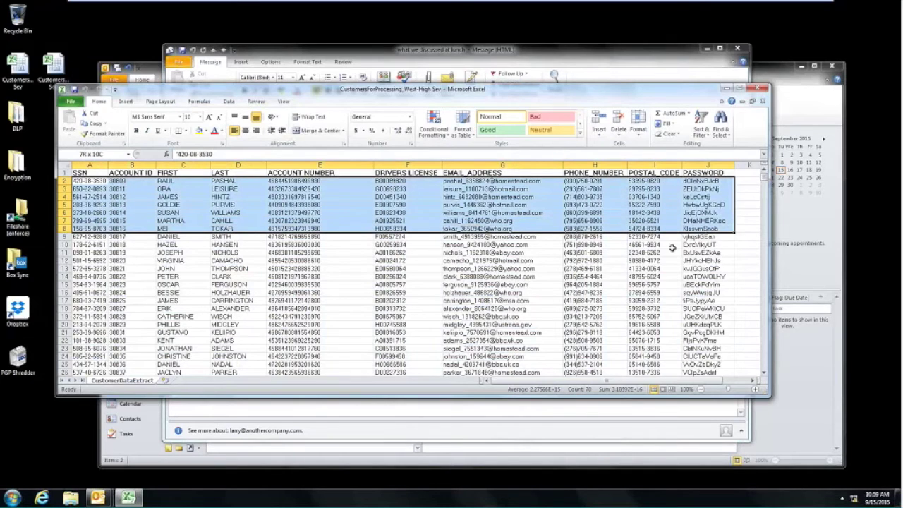
right_click(150, 206)
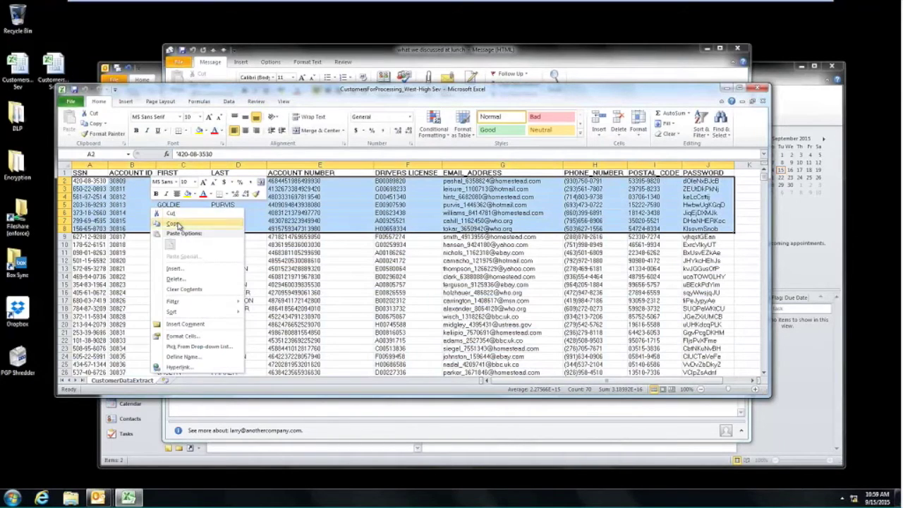
left_click(177, 224)
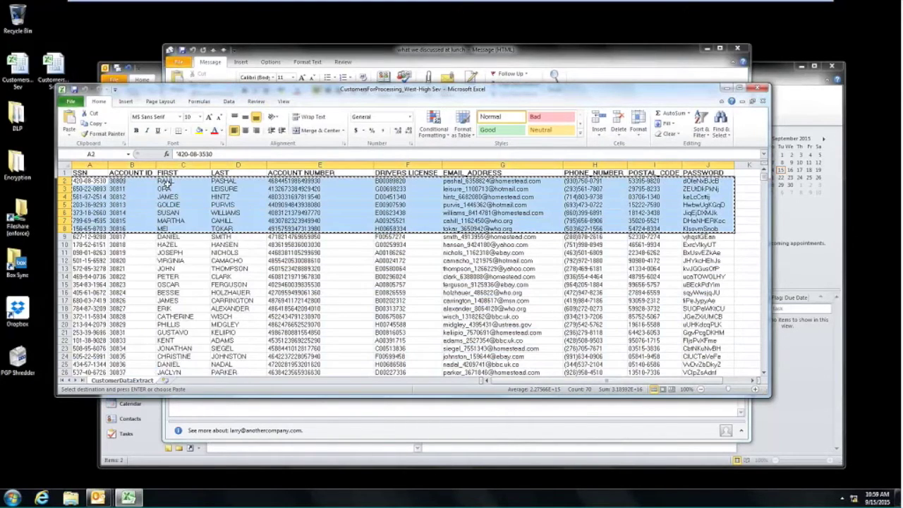
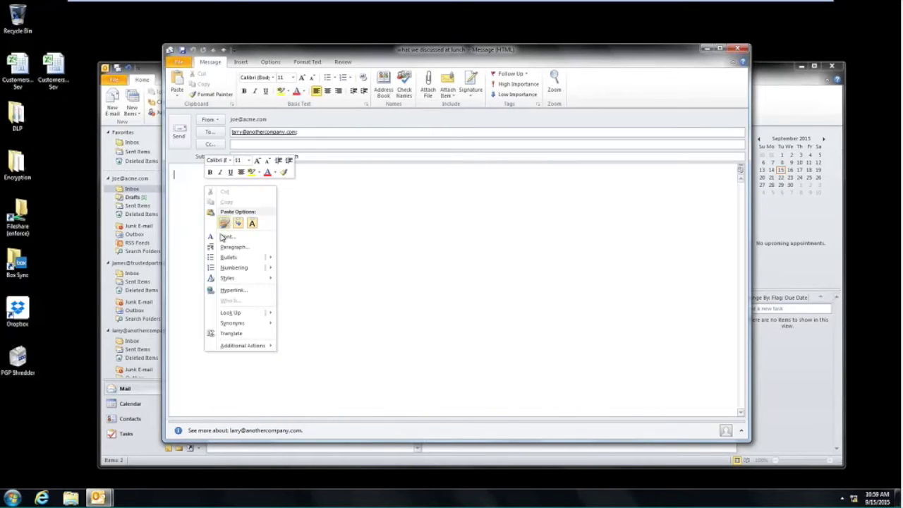
- Paste the copied seven-row customer table into the message body and begin attaching a file
left_click(223, 224)
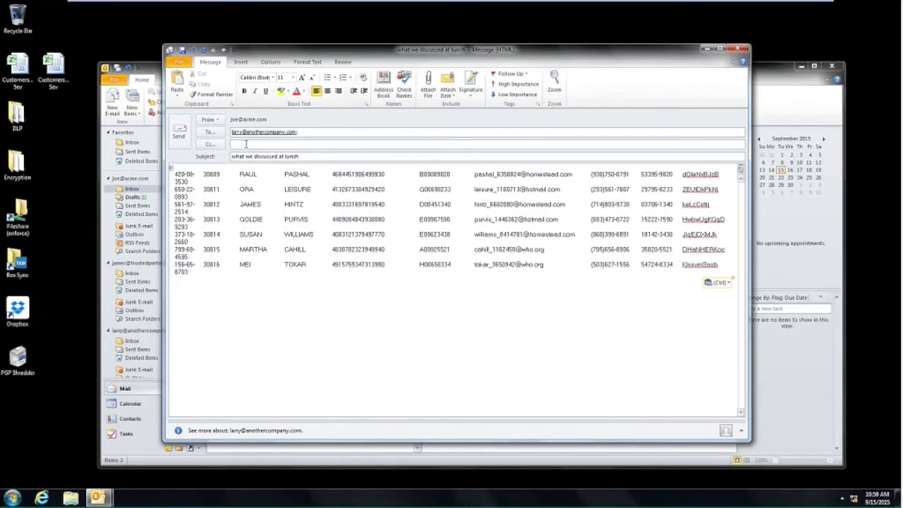
left_click(429, 87)
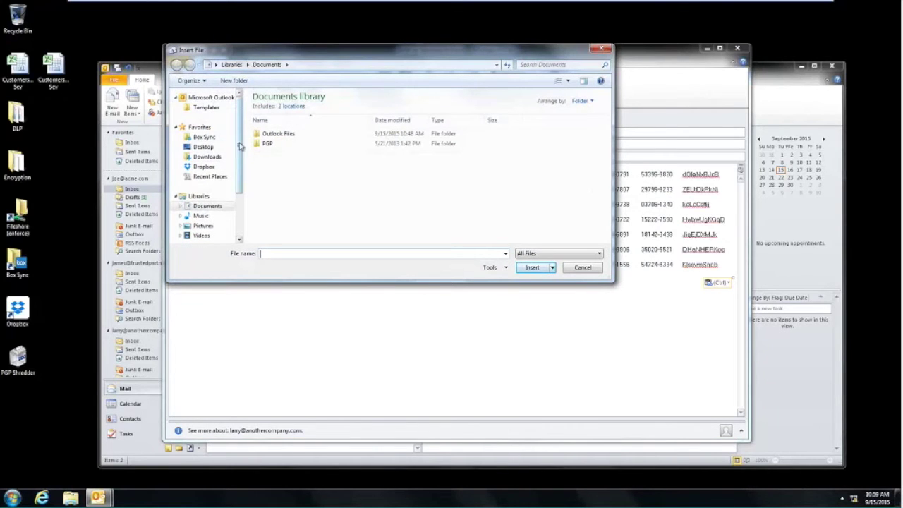
- Attach CustomersForProcessing_West-High Sev from the Desktop and send the message
left_click(203, 147)
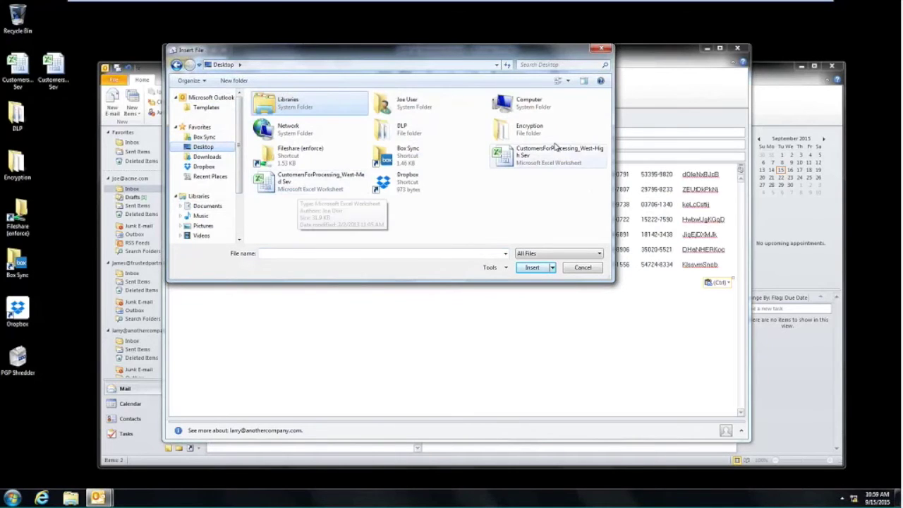
left_click(531, 167)
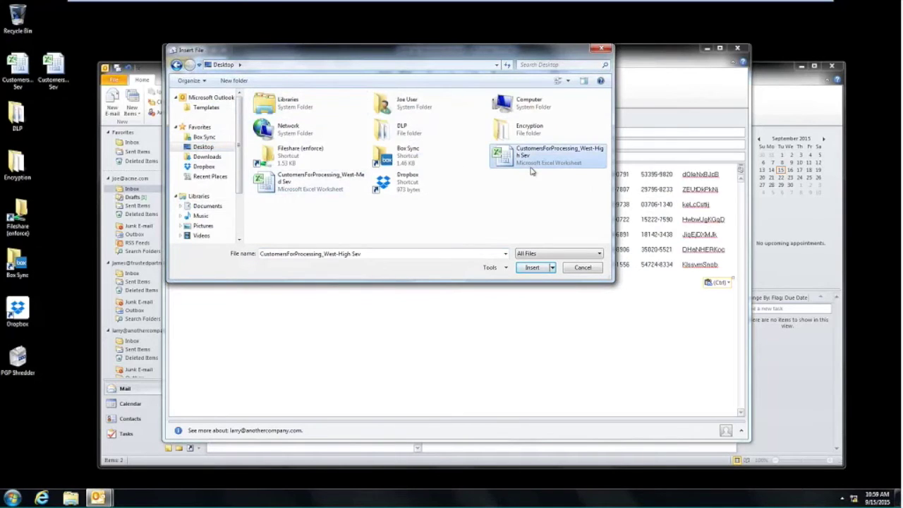
left_click(539, 267)
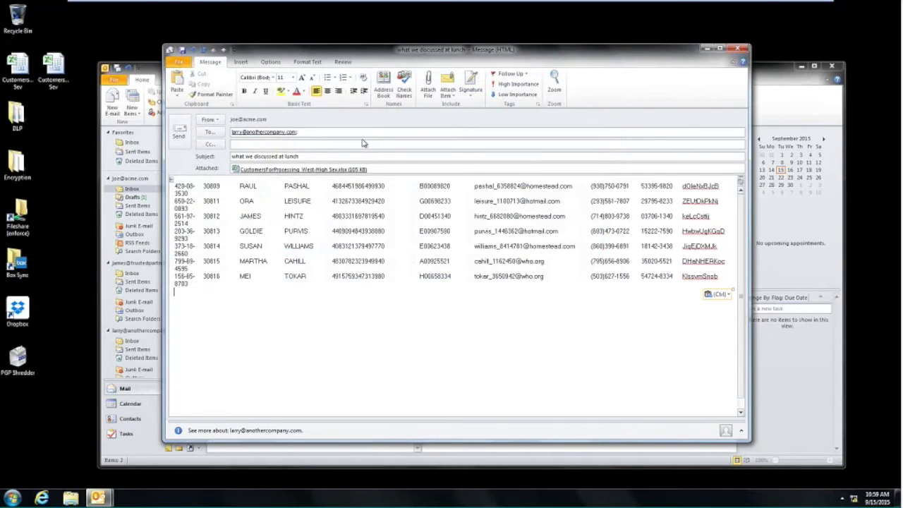
left_click(182, 138)
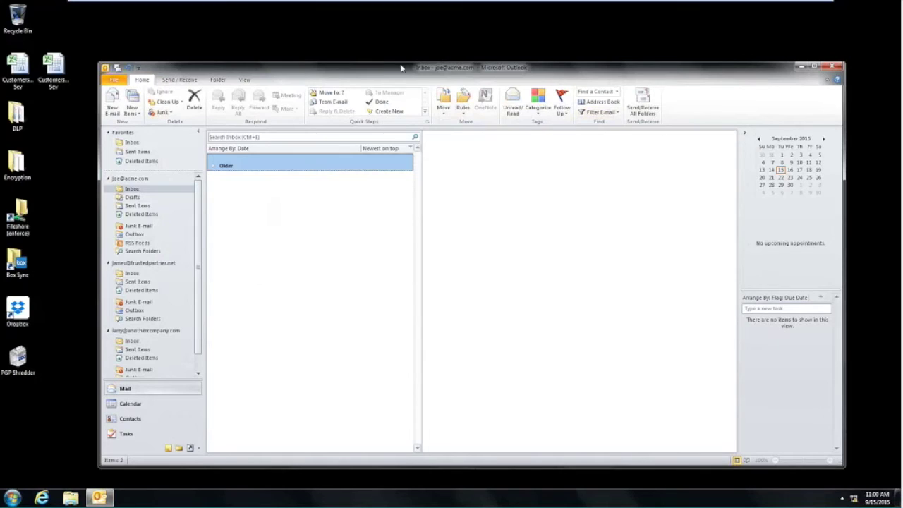
- Send/Receive all folders and read the first IT Security notice about the blocked email
left_click(179, 80)
left_click(120, 105)
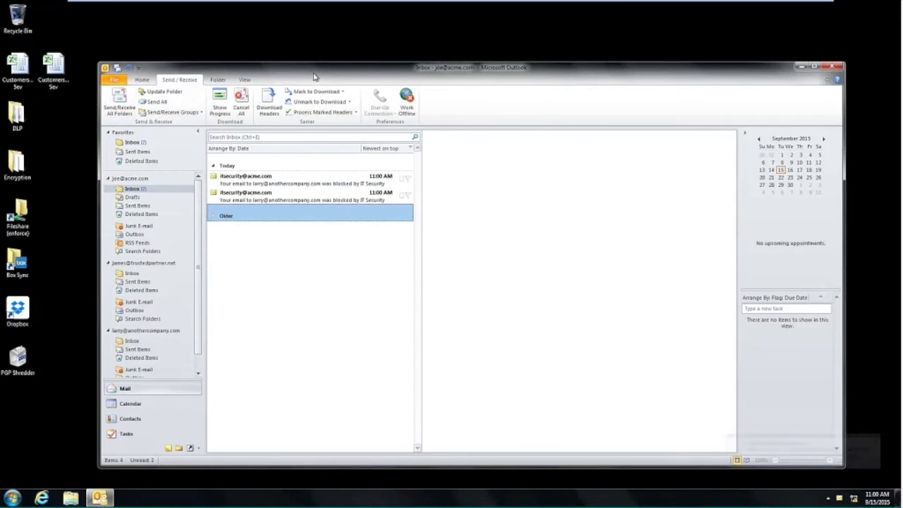
left_click(248, 183)
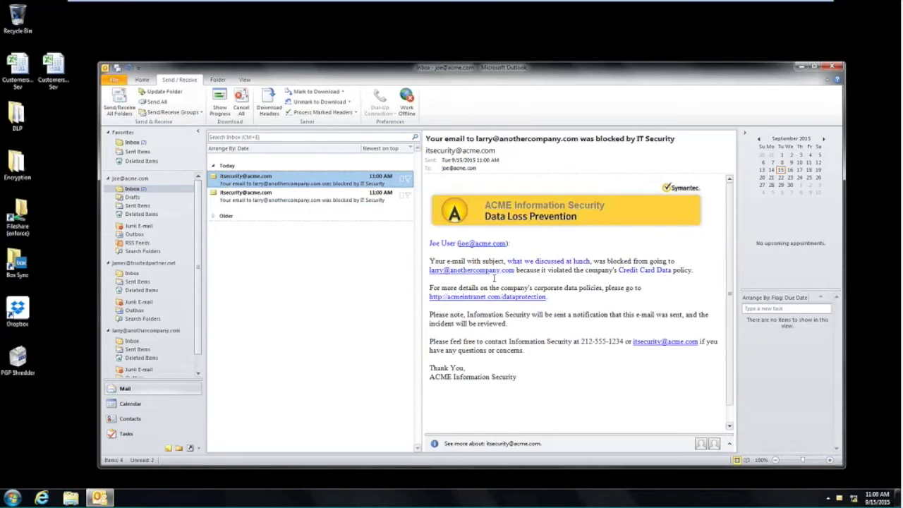
left_click(361, 217)
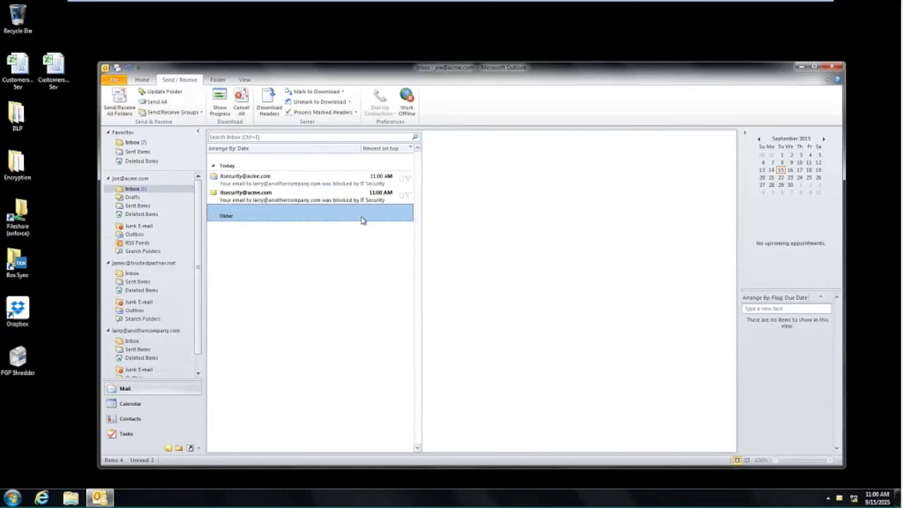
left_click(327, 201)
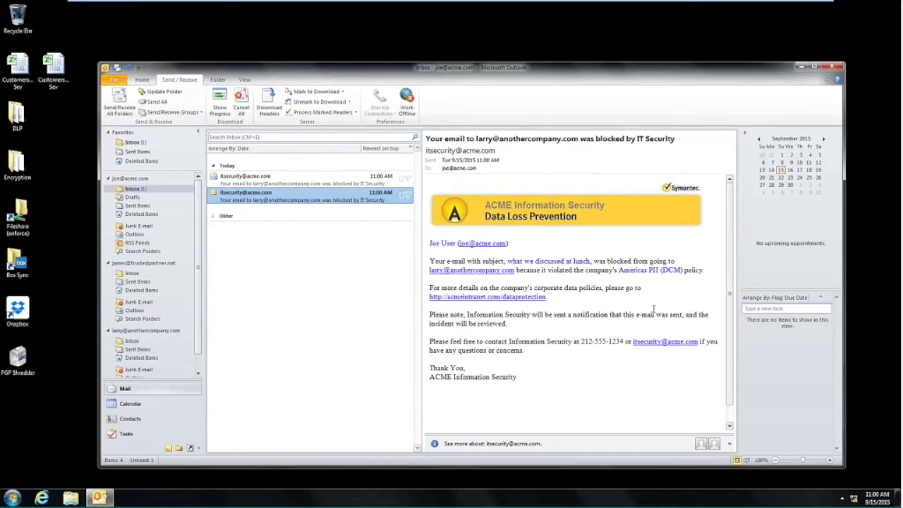
- On the Enforce VM, open the Incidents > Network report showing both new incidents
mouse_move(240, 9)
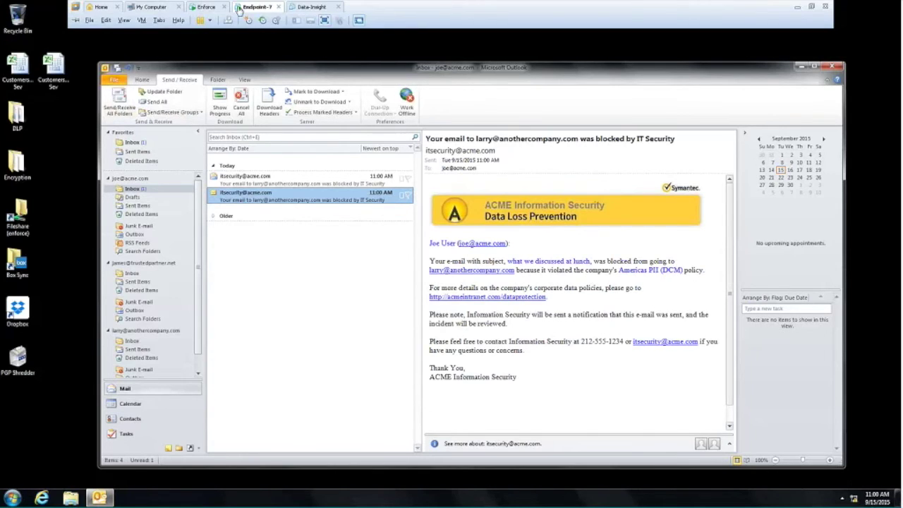
left_click(207, 7)
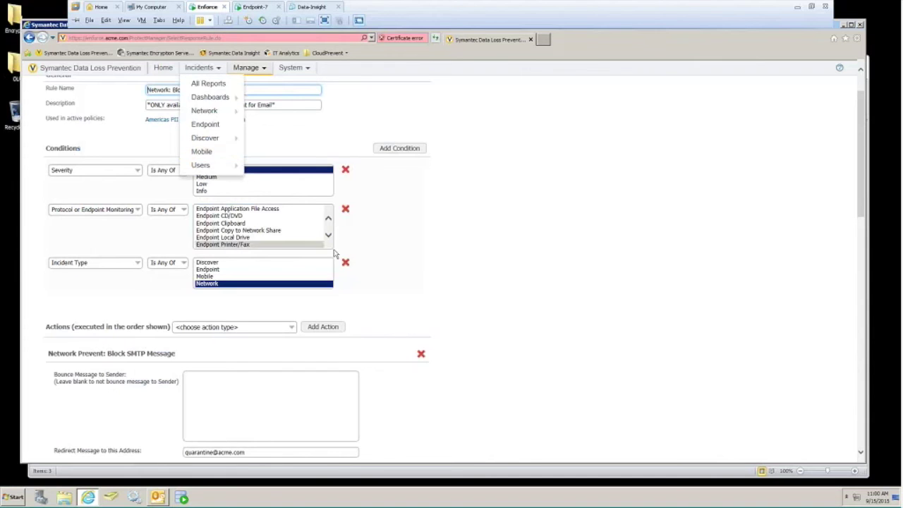
mouse_move(199, 71)
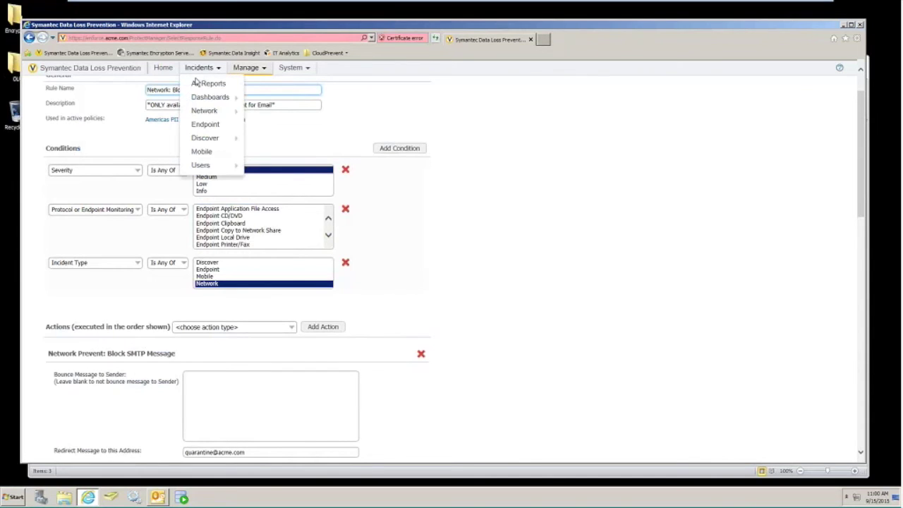
mouse_move(199, 112)
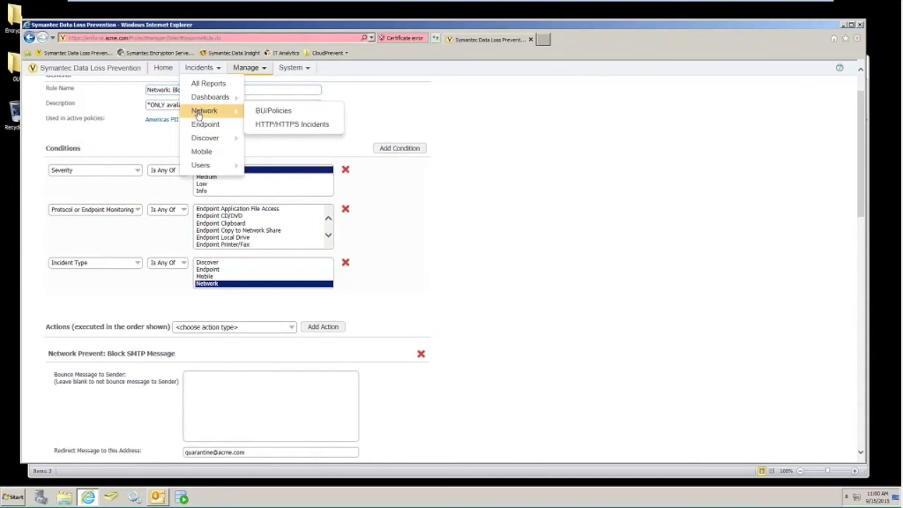
left_click(198, 113)
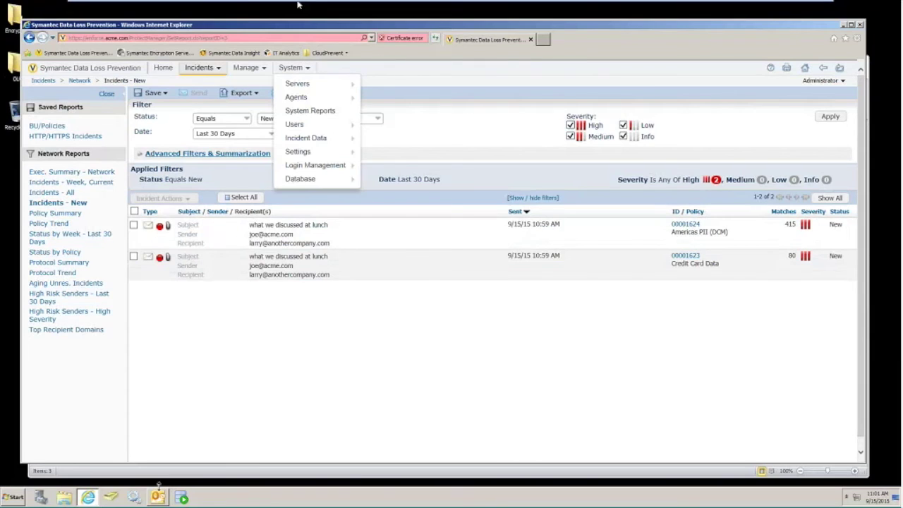
left_click(158, 497)
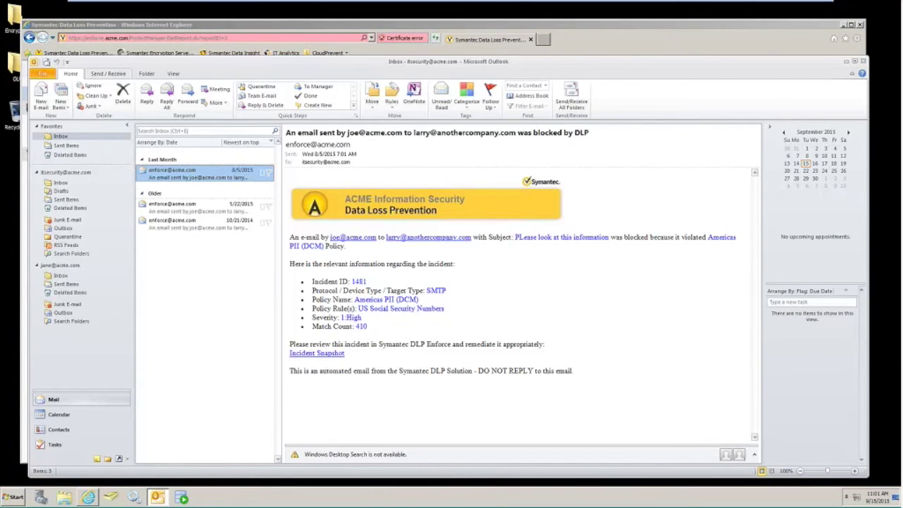
left_click(102, 75)
left_click(37, 108)
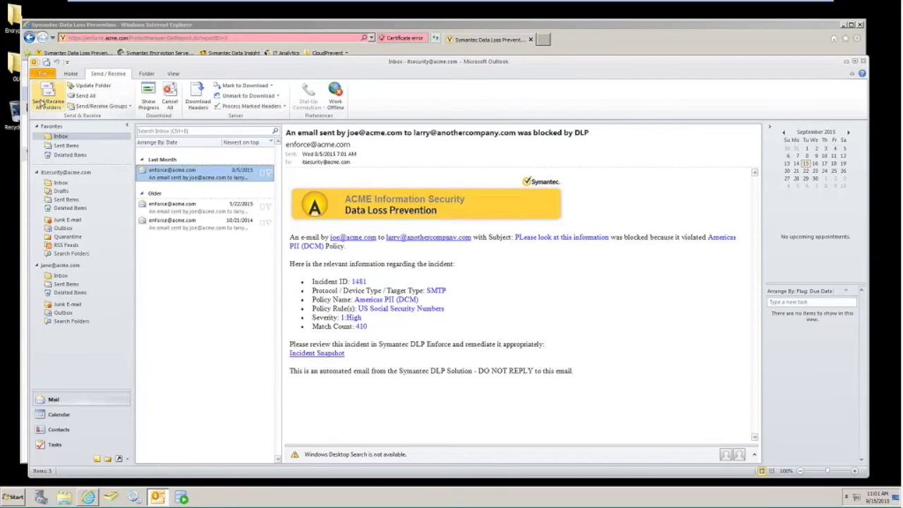
left_click(189, 174)
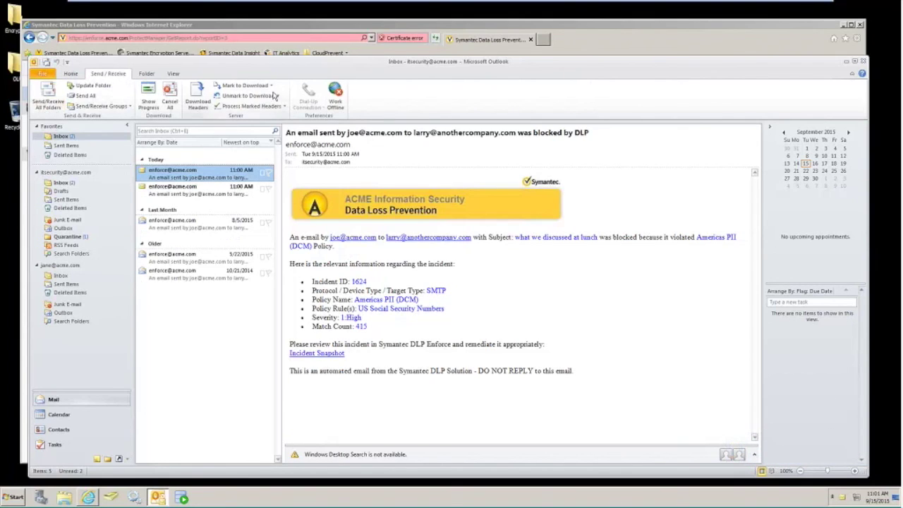
left_click(222, 26)
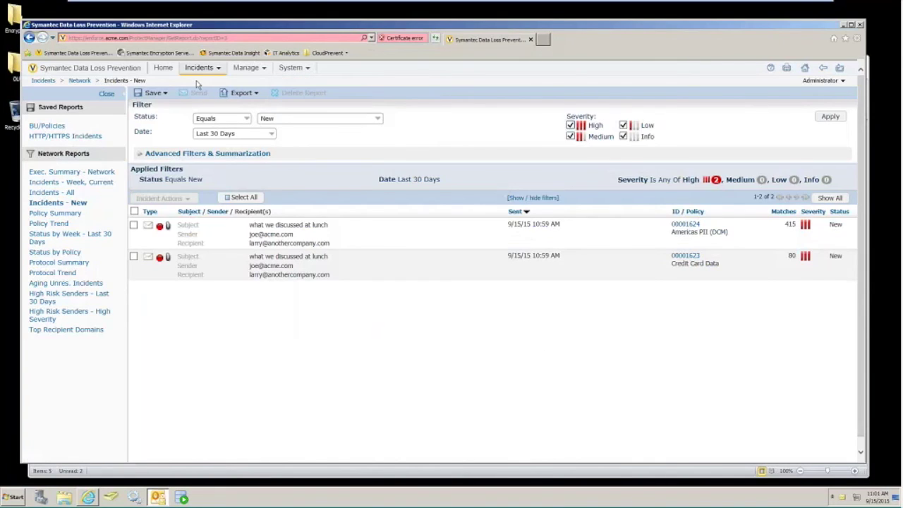